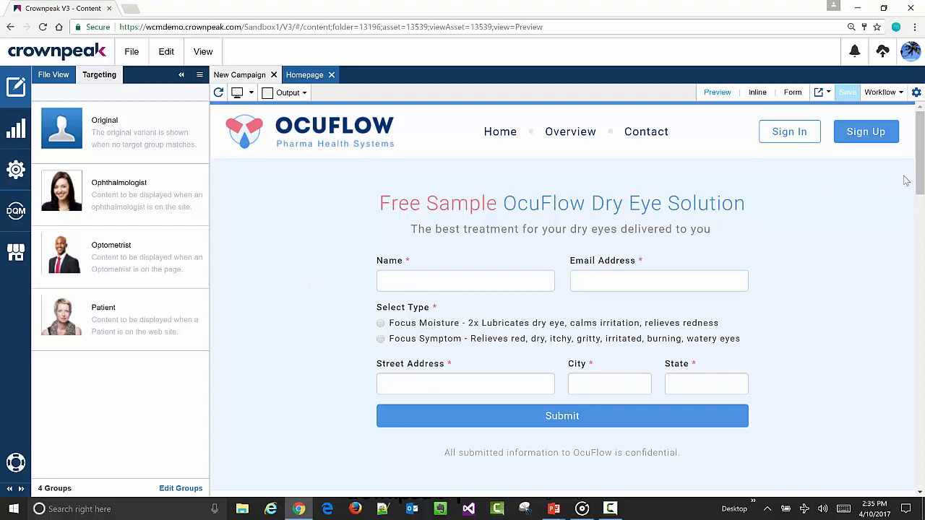
Step: Preview the New Campaign page's OcuFlow Revolution and About OcuFlow sections for the Ophthalmologist and Patient targeting groups
left_click_drag(912, 180, 903, 283)
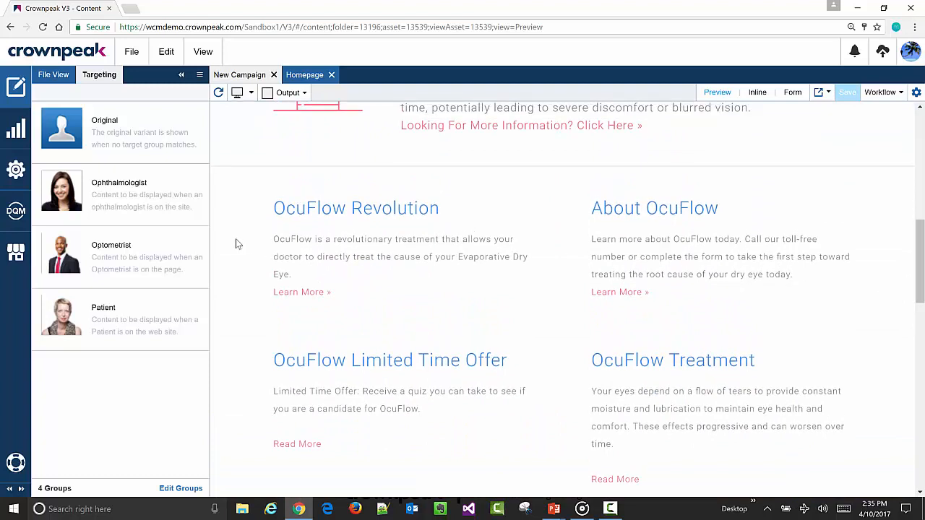
left_click(88, 201)
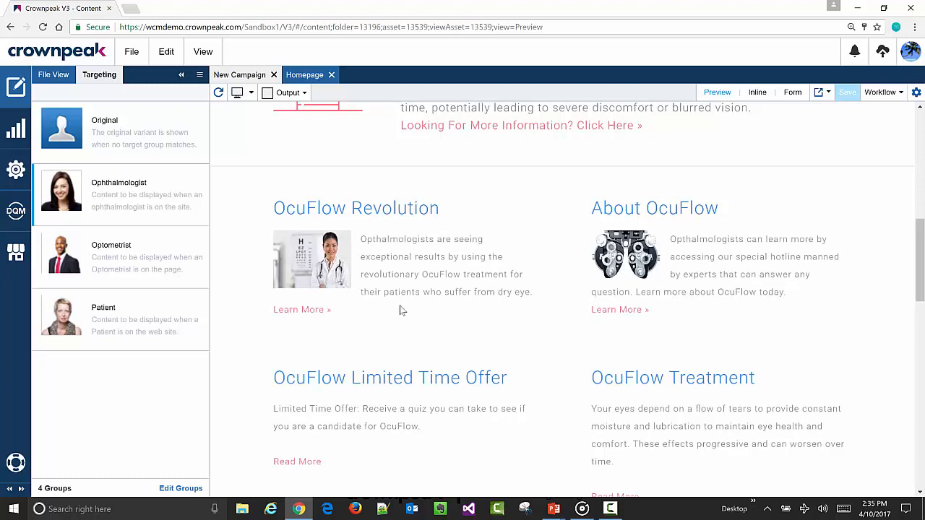
left_click(148, 324)
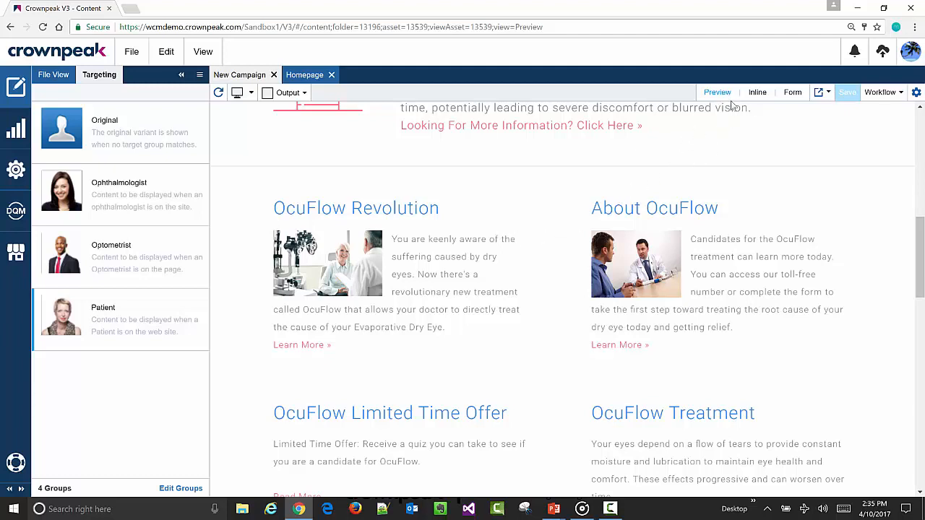
Step: Switch the page to inline editing and open the form settings of the OcuFlow Revolution section's WCO: Top Left Panel
left_click(758, 92)
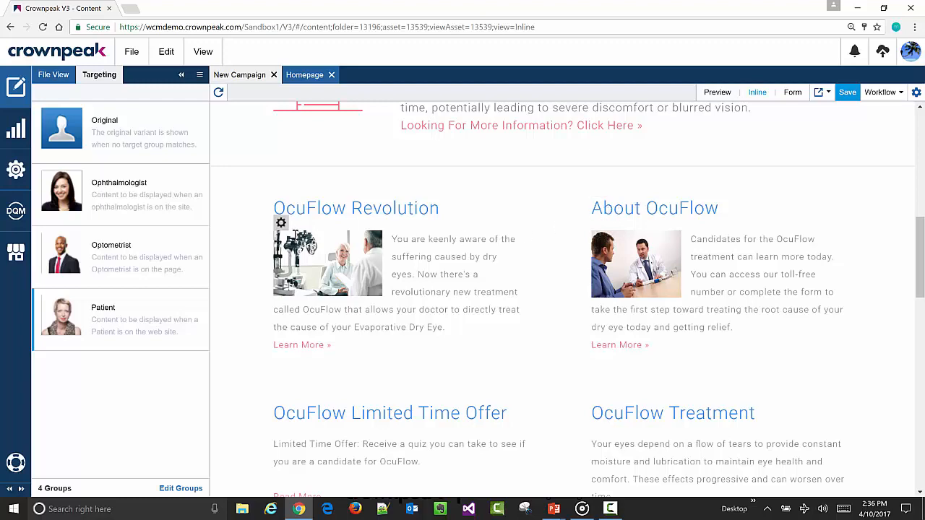
left_click(281, 224)
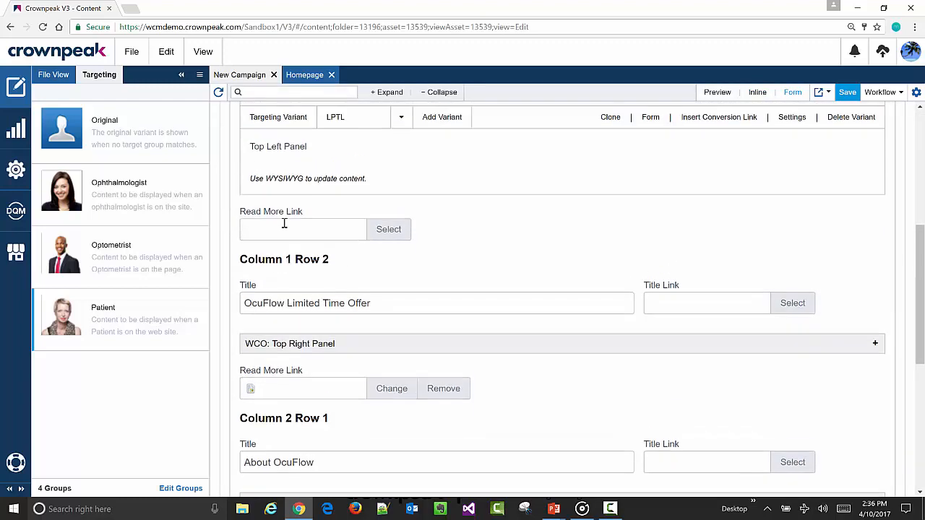
left_click(304, 149)
left_click(303, 149)
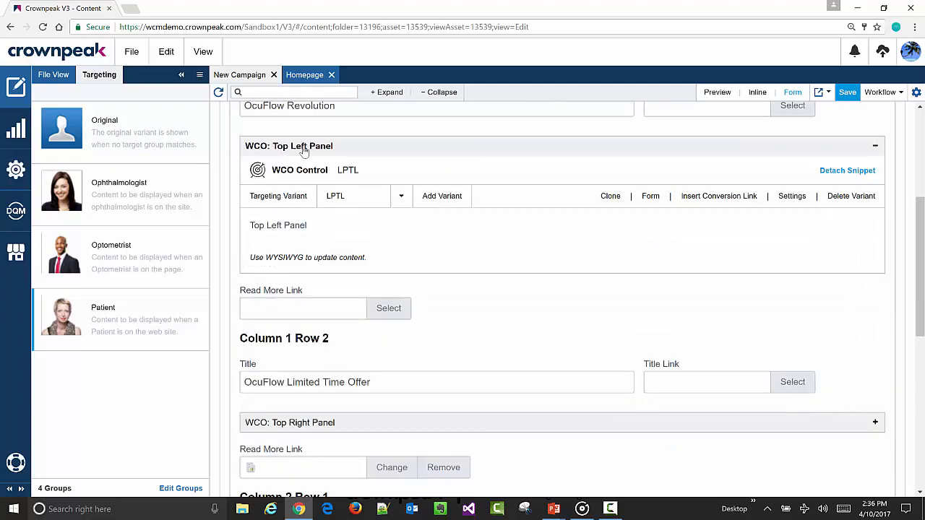
Step: View the Top Left Panel's Optometrist variant, followed by its Ophthalmologist variant
left_click(405, 202)
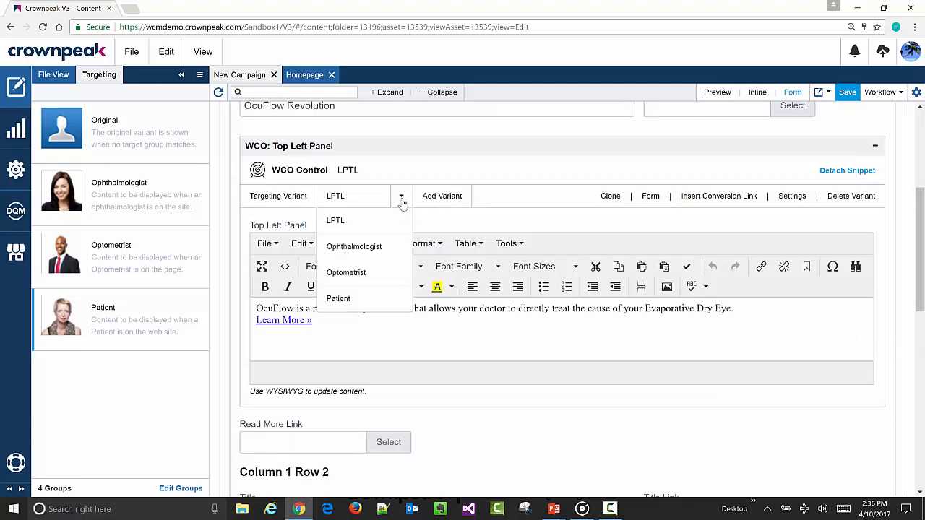
left_click(376, 271)
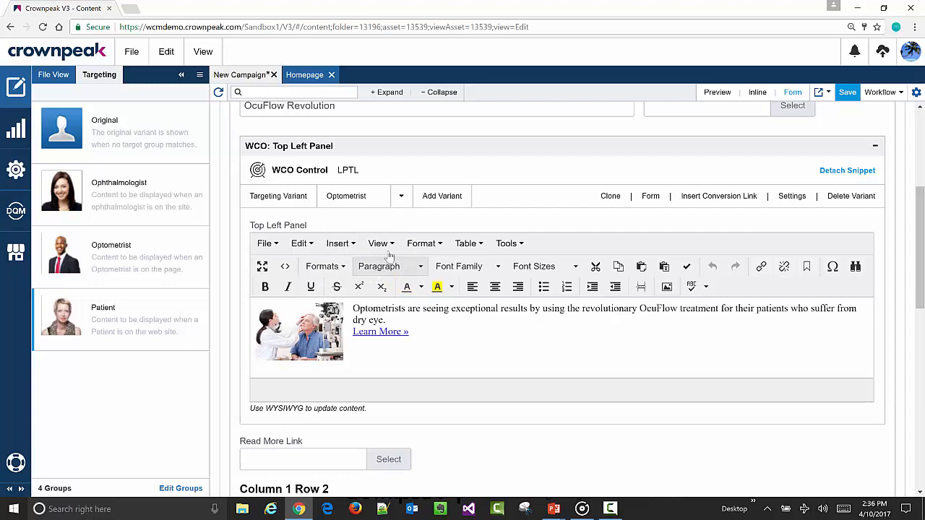
left_click(401, 198)
left_click(384, 248)
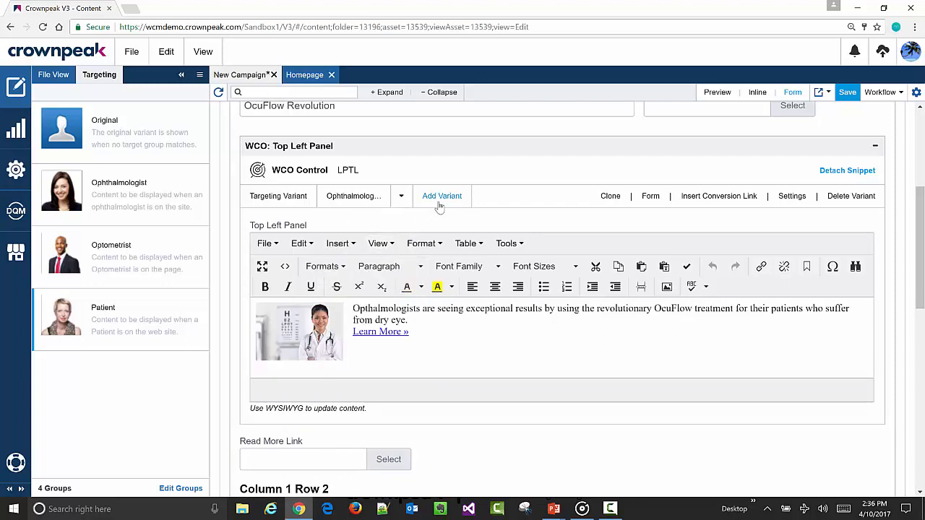
Step: From the variant's targeting settings, manage the targeting groups and open the Ophthalmologist group for editing
left_click(792, 197)
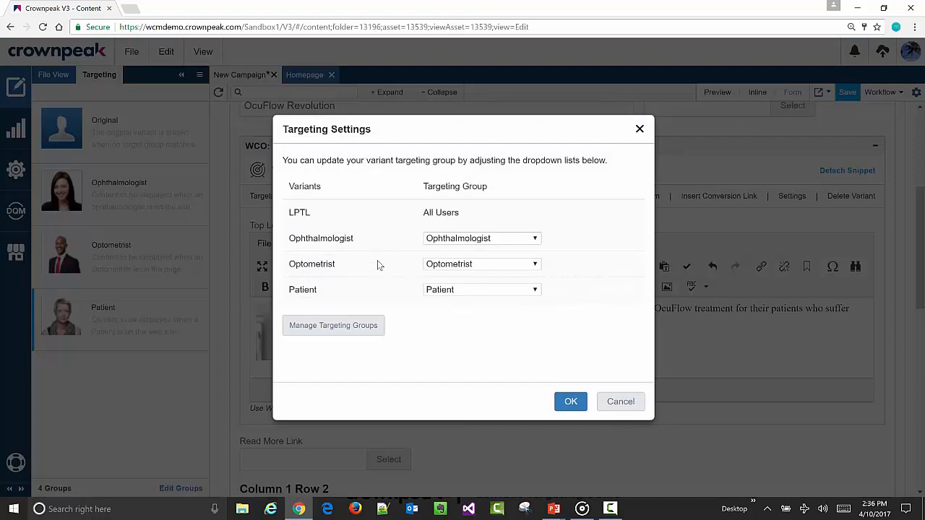
left_click(364, 331)
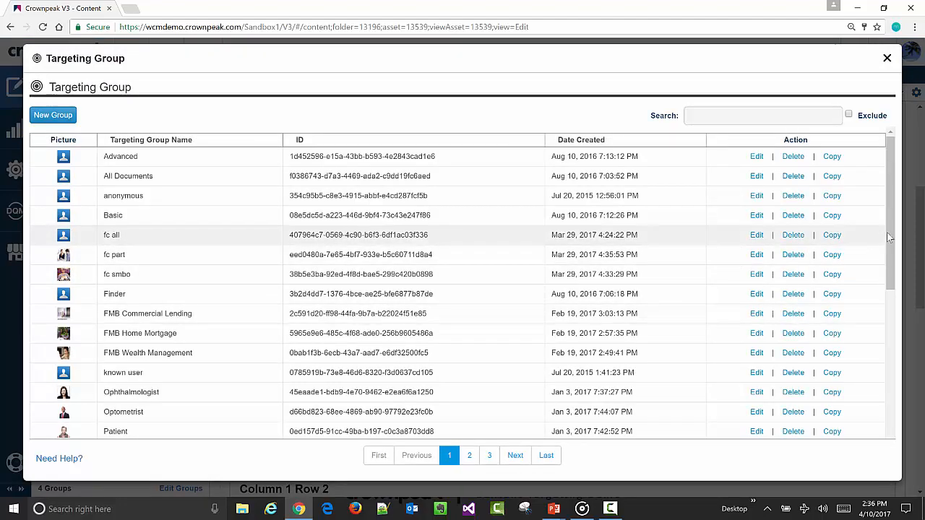
left_click_drag(894, 239, 897, 320)
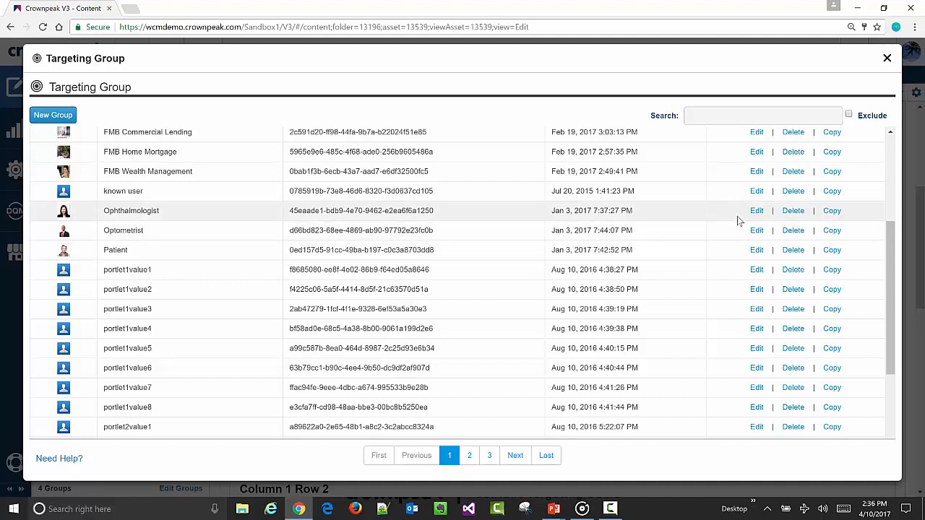
left_click(756, 211)
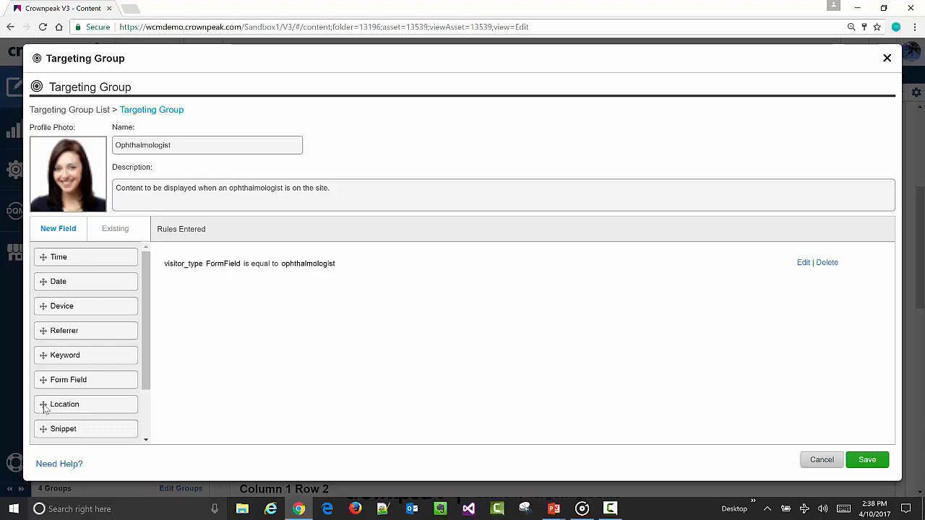
Step: Add a Location rule to the Ophthalmologist group and open it for editing, checking the target-by-field options without choosing one
left_click_drag(45, 409, 243, 299)
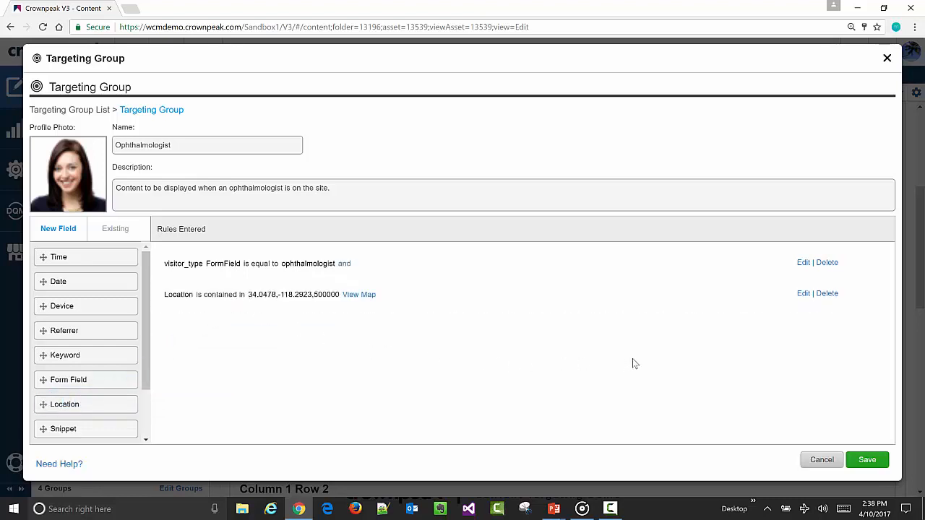
left_click(803, 294)
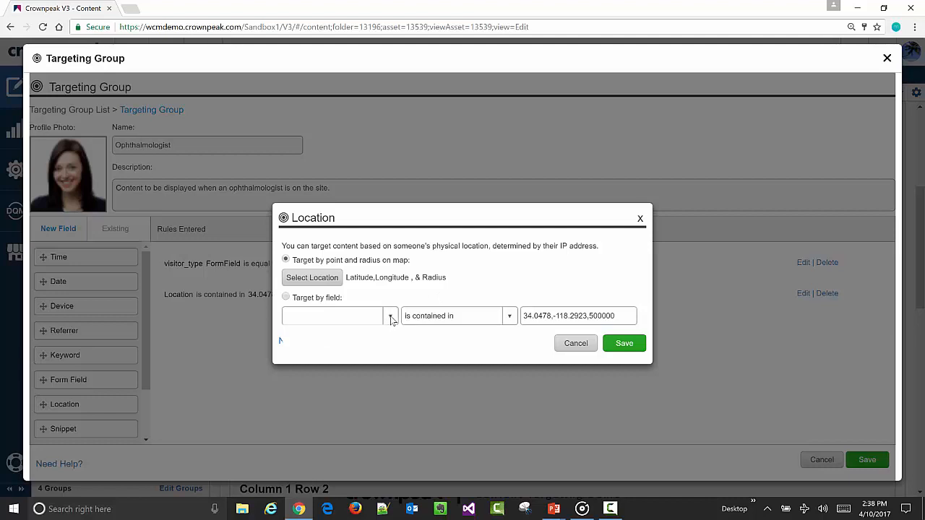
left_click(392, 318)
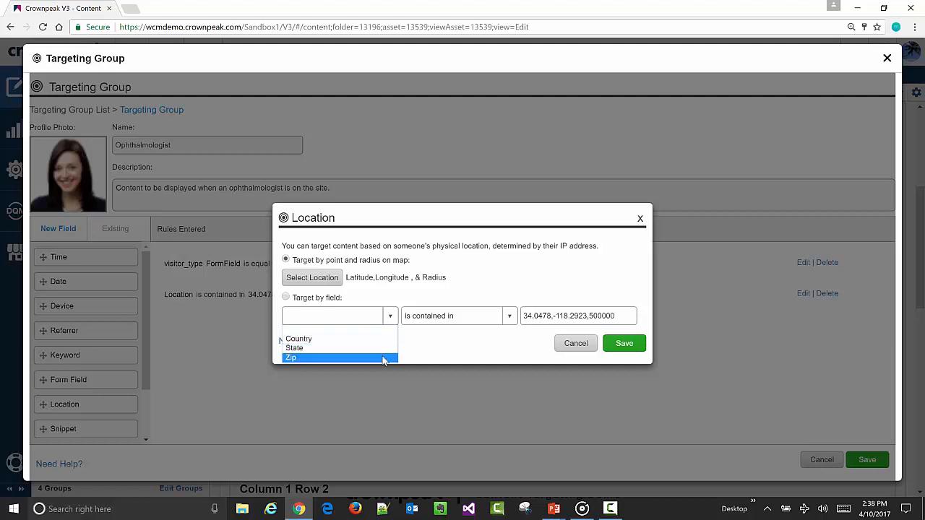
left_click(440, 352)
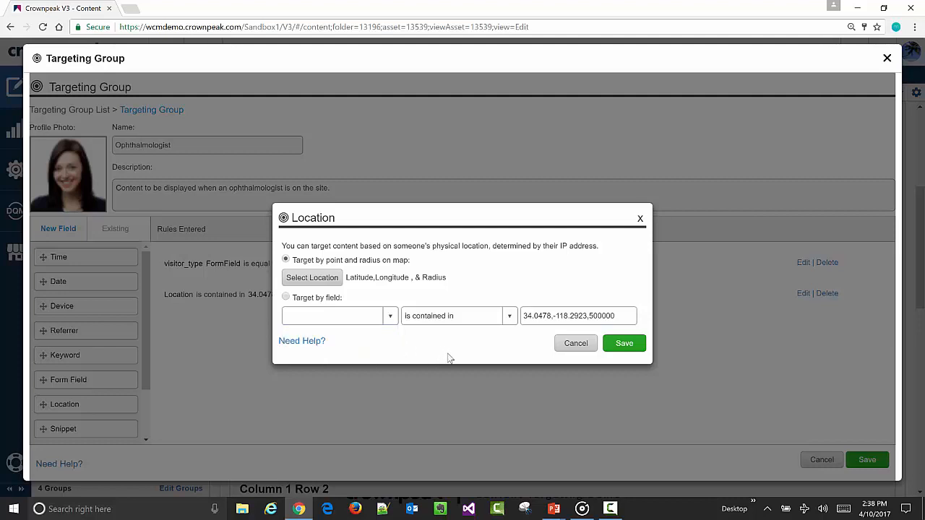
Step: On the location selection map, move the target circle's centre to San Francisco and shrink its radius to about 105 km
left_click(306, 279)
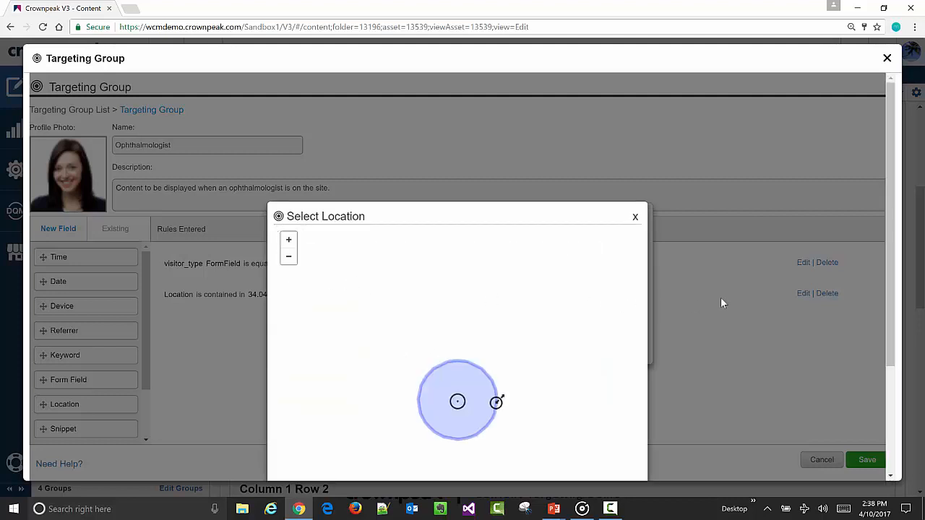
left_click_drag(888, 315, 891, 385)
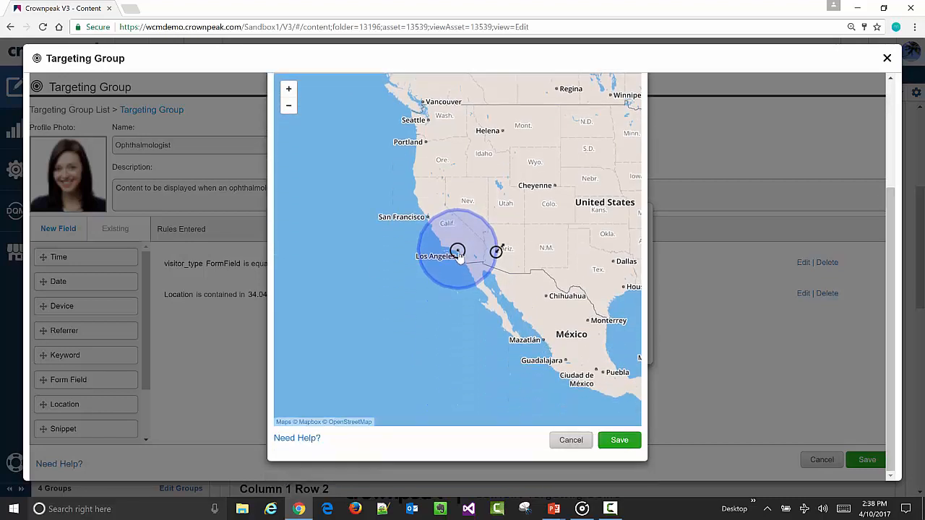
left_click(289, 90)
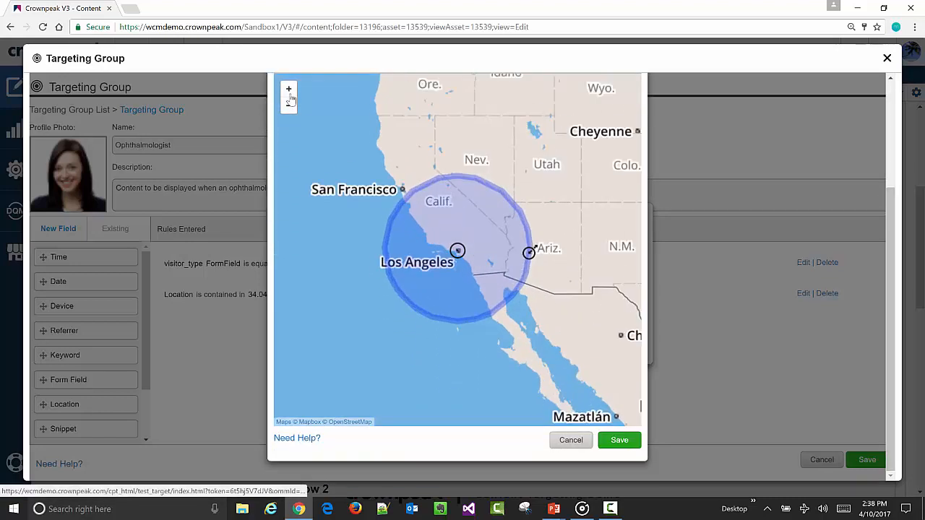
mouse_move(358, 237)
left_mouse_down()
mouse_move(378, 278)
mouse_move(398, 292)
left_mouse_up()
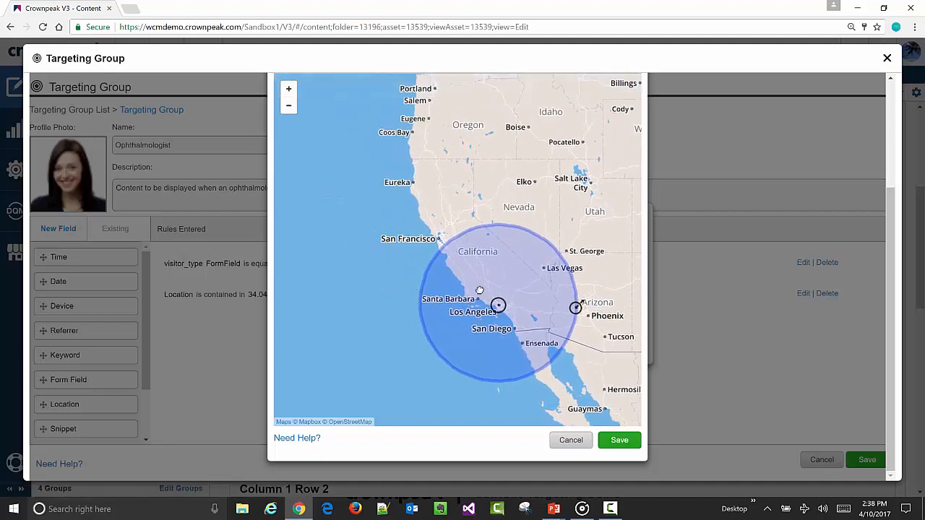
left_click_drag(499, 305, 438, 235)
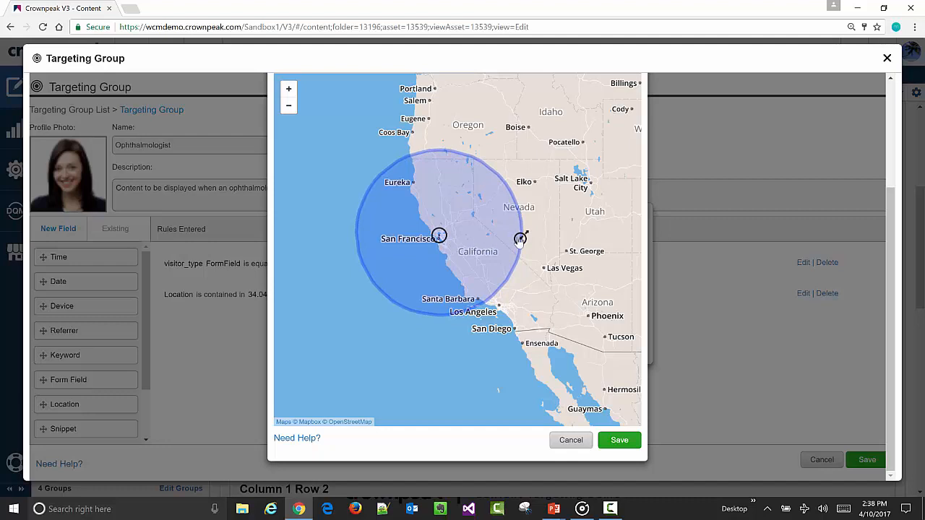
left_click_drag(521, 238, 455, 238)
Step: Shift the target circle's centre to just northeast of Vallejo, and save the location rule as 38.17343,-122.10205,105373
left_click_drag(417, 281, 443, 291)
left_click(289, 92)
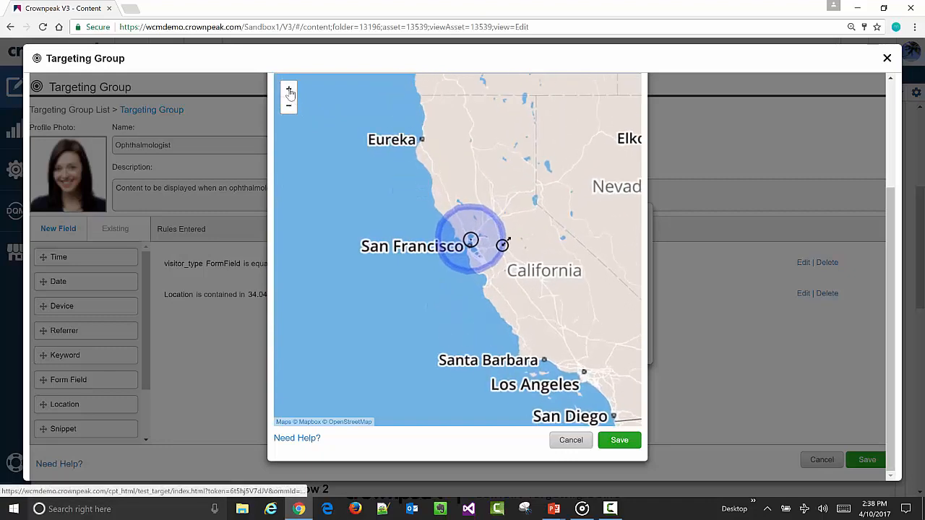
left_click(289, 92)
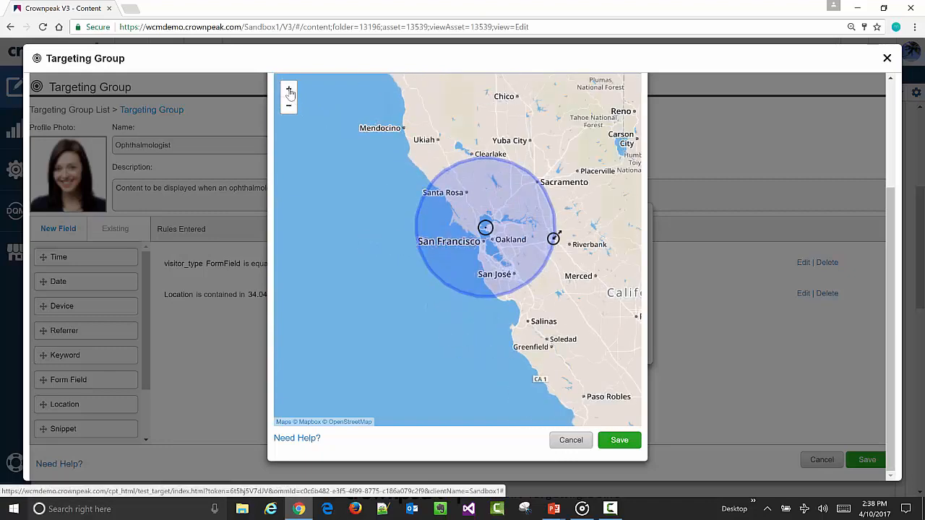
left_click(289, 89)
left_click_drag(301, 296, 316, 363)
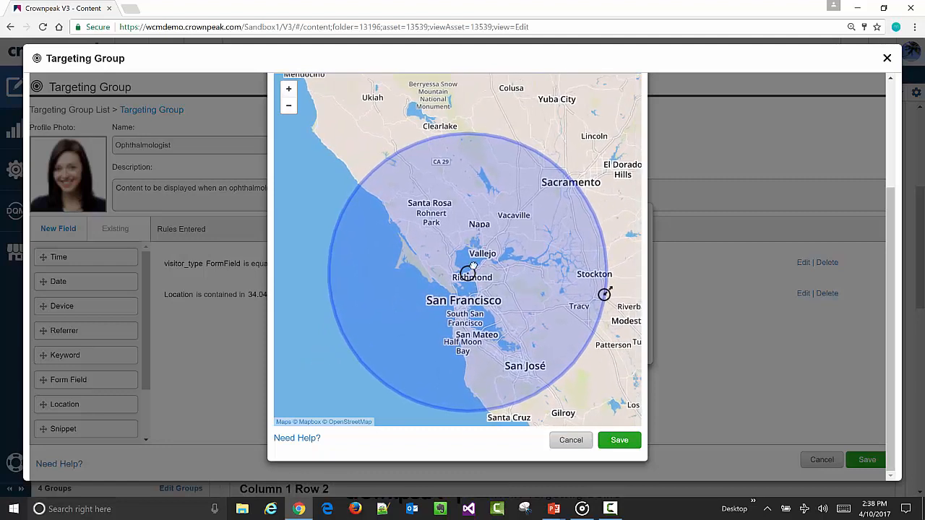
left_click_drag(468, 273, 501, 245)
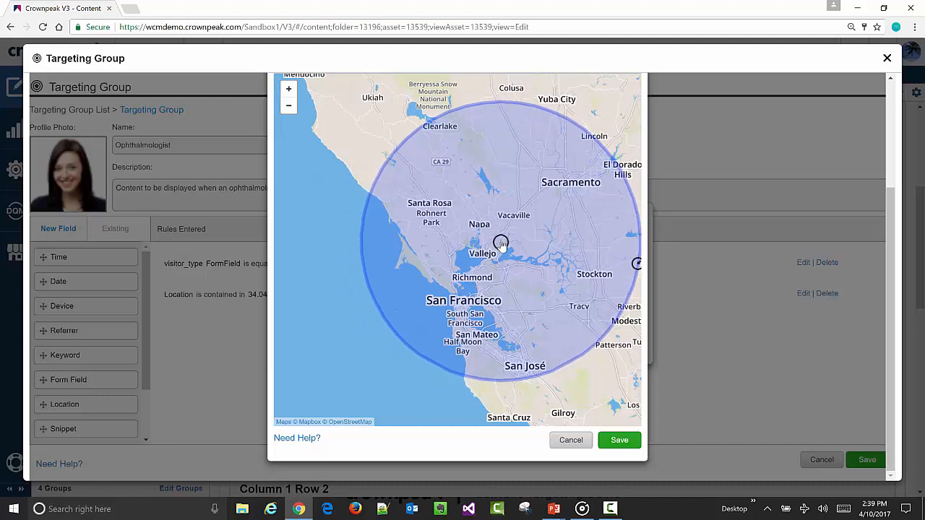
left_click_drag(345, 296, 325, 305)
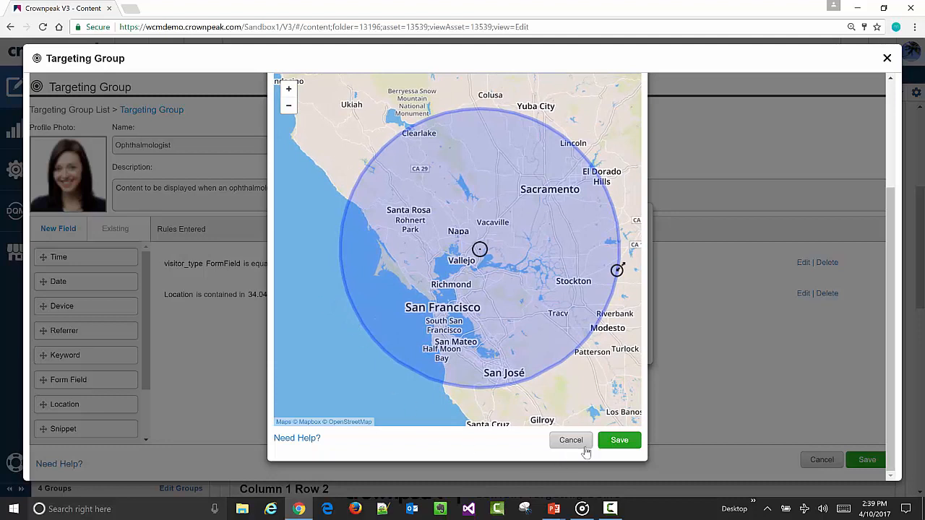
left_click(614, 442)
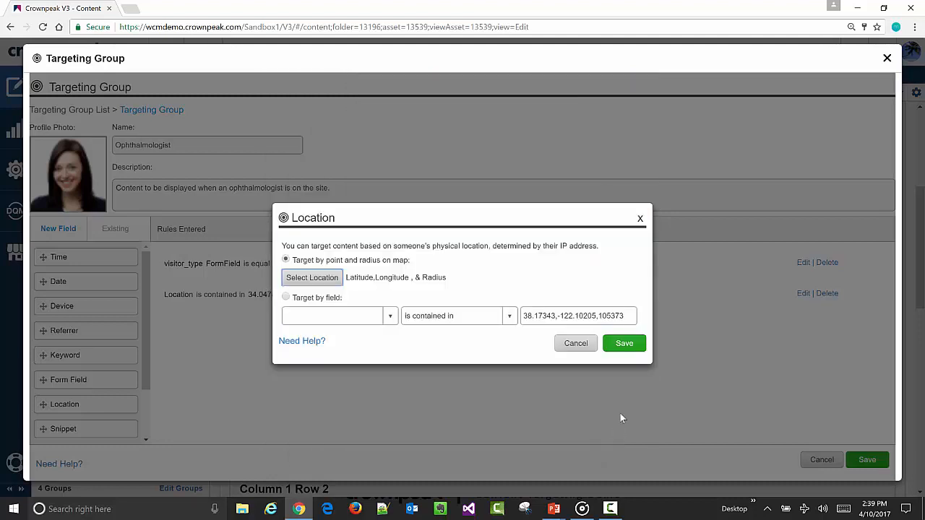
left_click(625, 344)
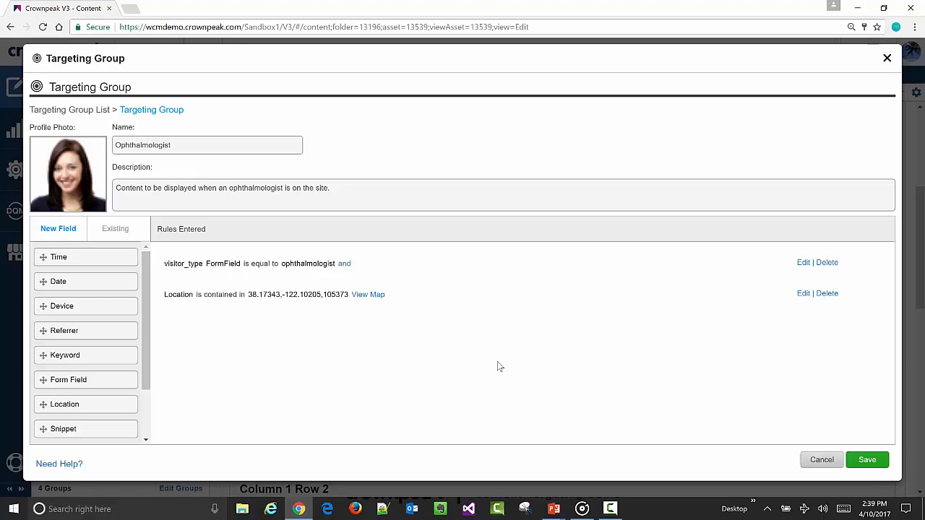
key("alt+Tab")
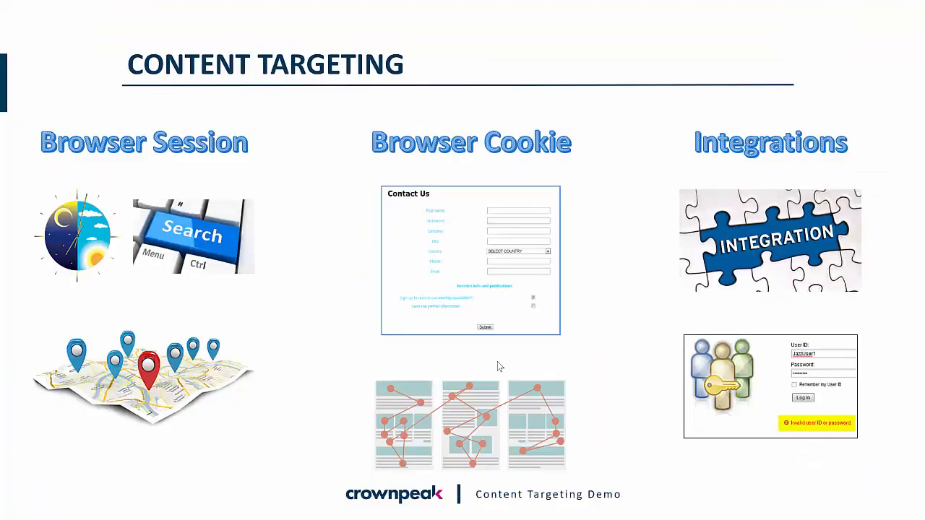
key("Right")
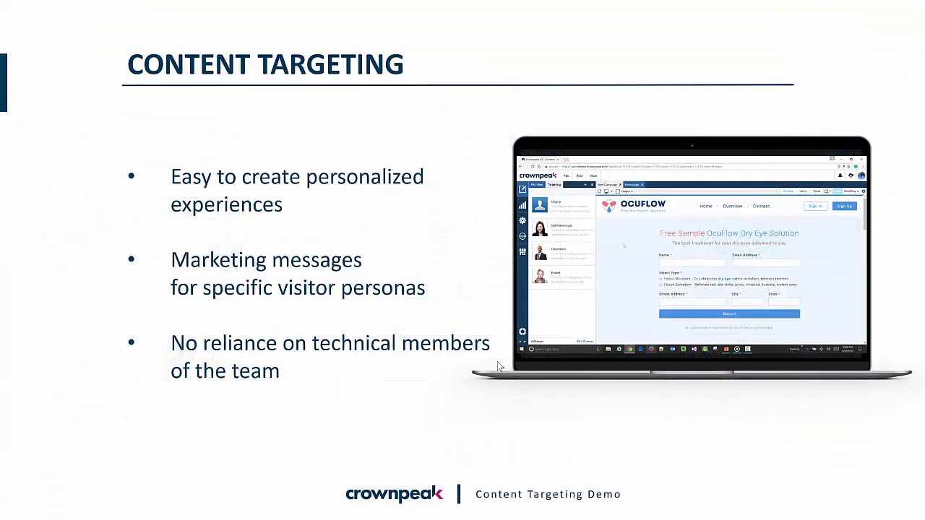